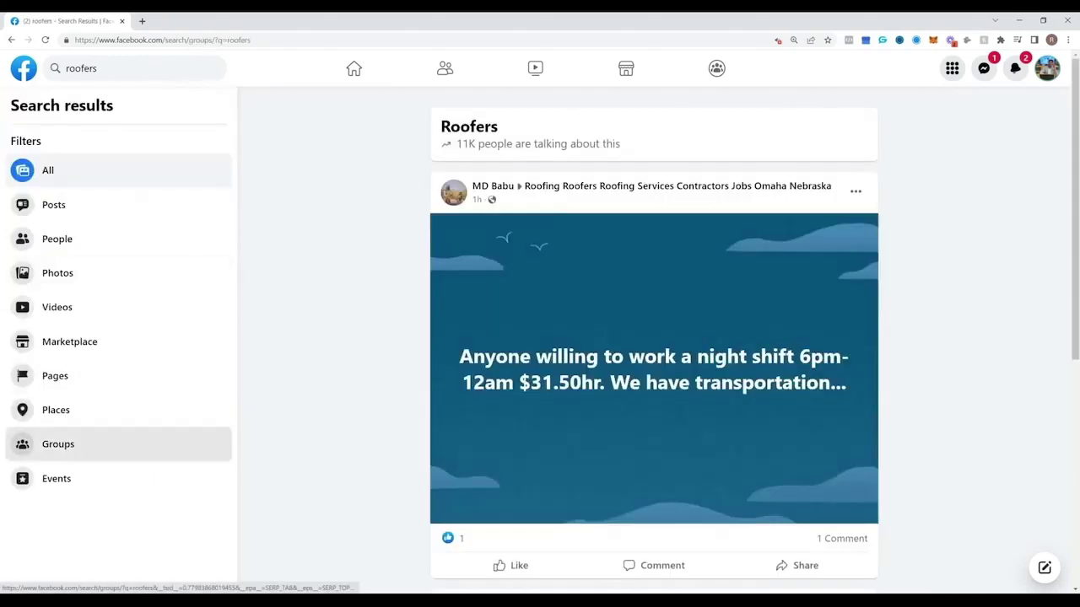
Limit the roofers search results to groups and review the listed groups' member numbers, including Commercial Roofers Unite.
left_click(86, 444)
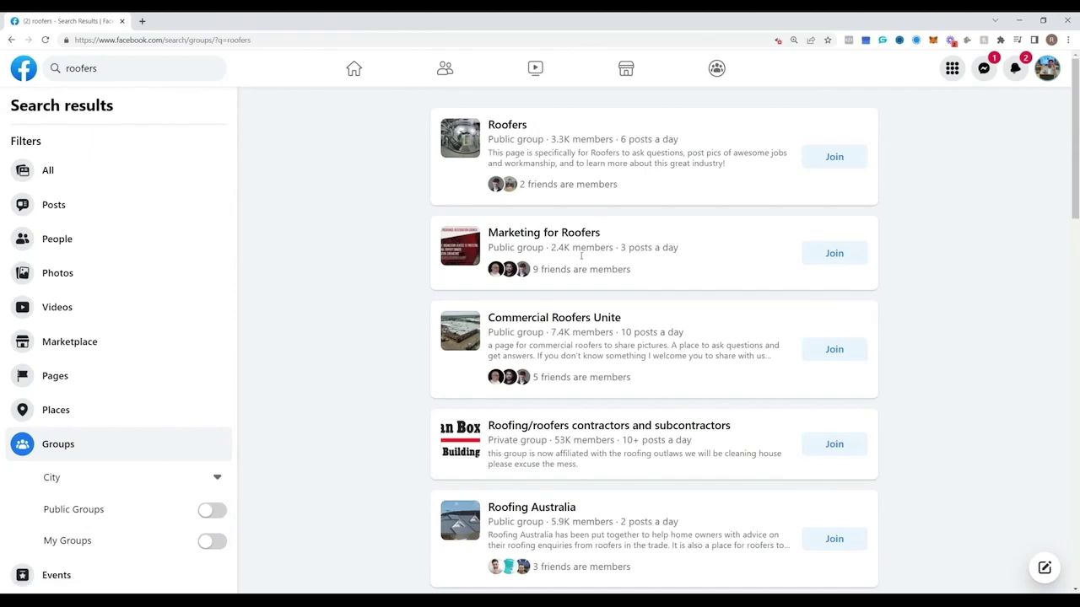
scroll(581, 255, "down", 1)
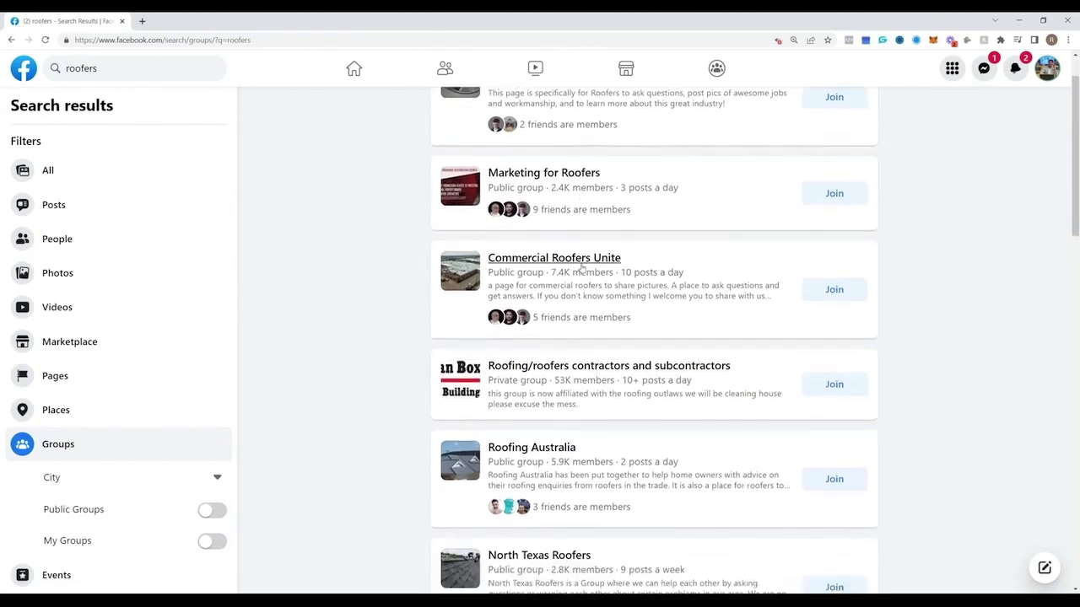
mouse_move(581, 257)
left_click_drag(552, 273, 568, 278)
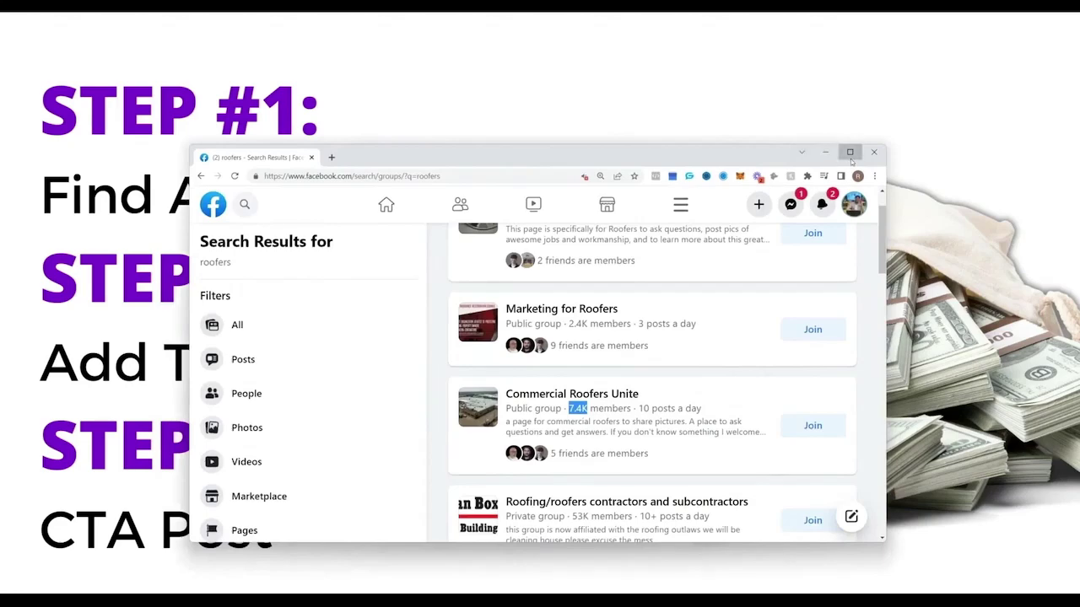
left_click(850, 153)
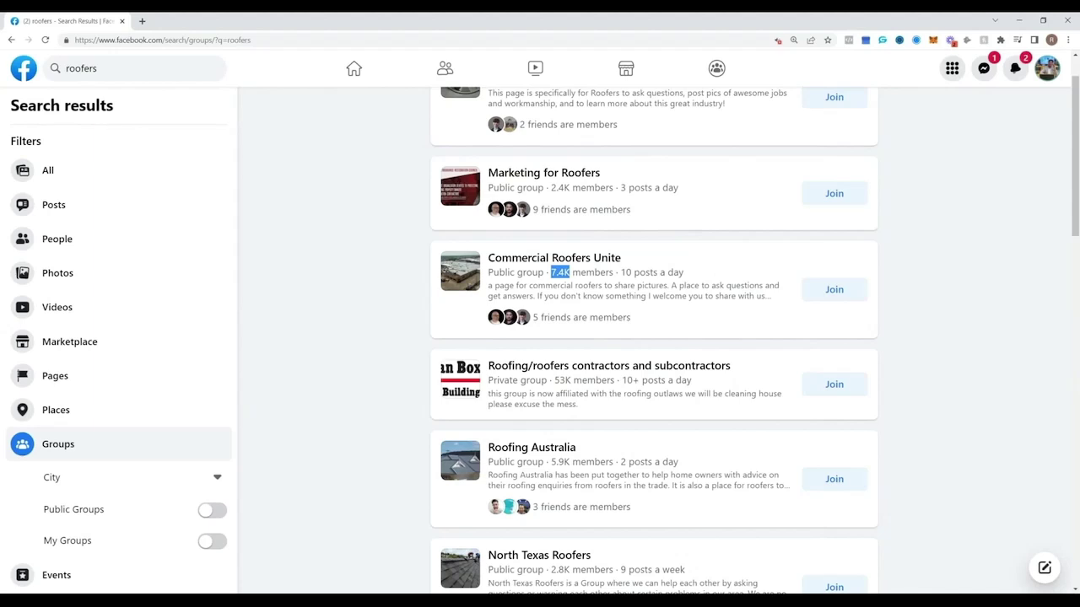
scroll(863, 233, "down", 2)
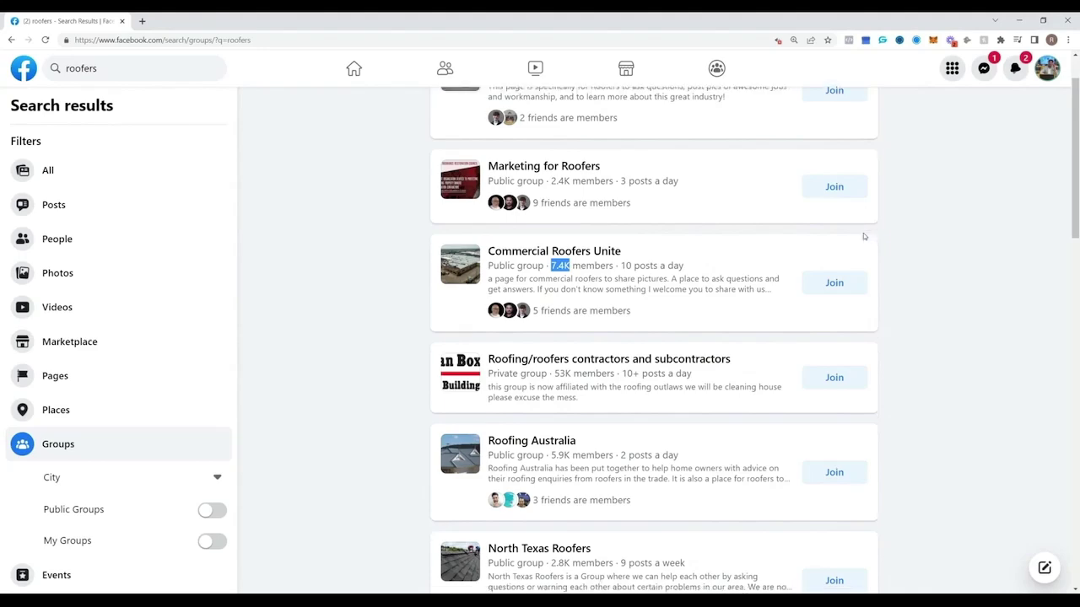
scroll(863, 232, "down", 2)
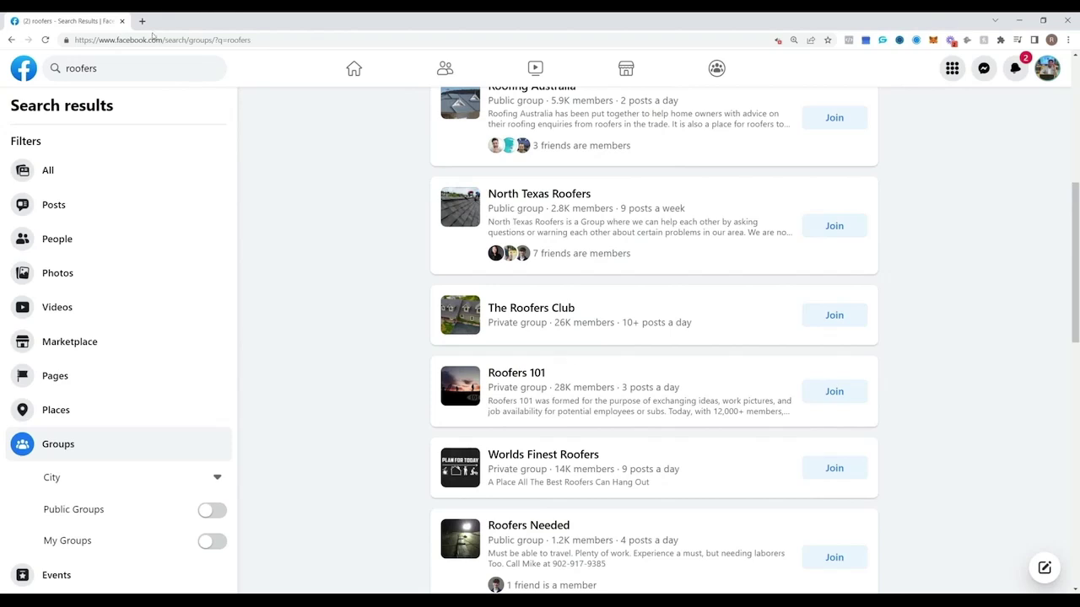
Search for "restaurant owner", limit the results to groups, and review the member numbers of the listed groups.
left_click(139, 68)
type("rest")
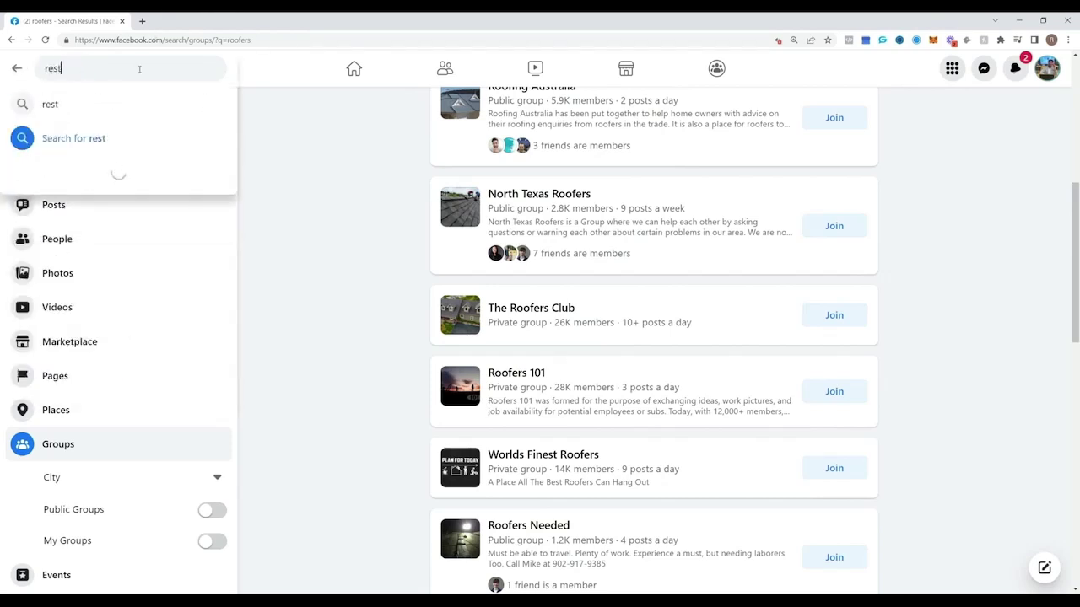
type("aurant owner")
key("Return")
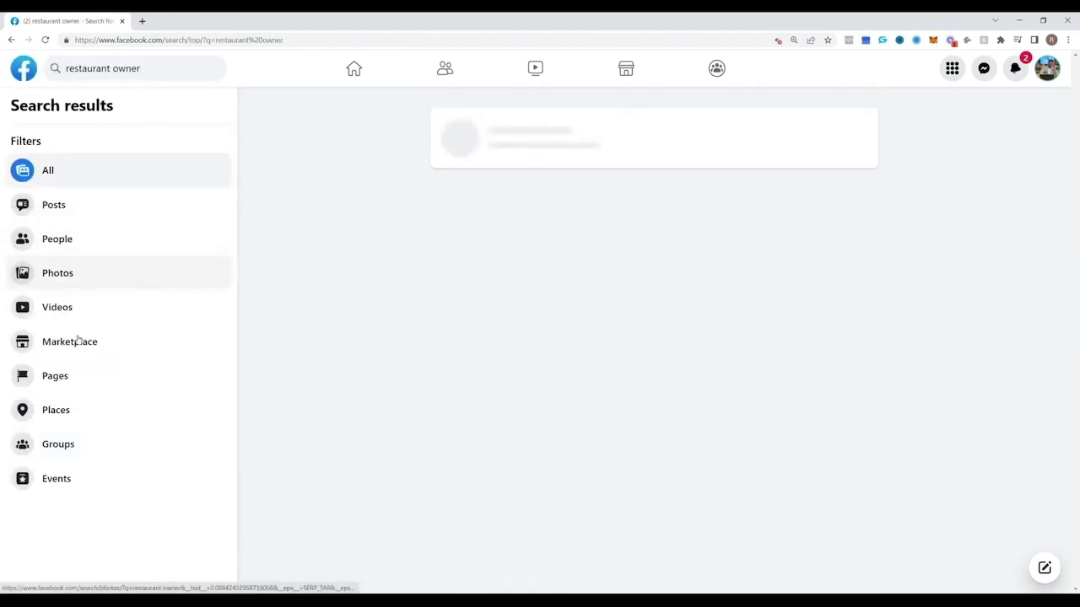
left_click(91, 438)
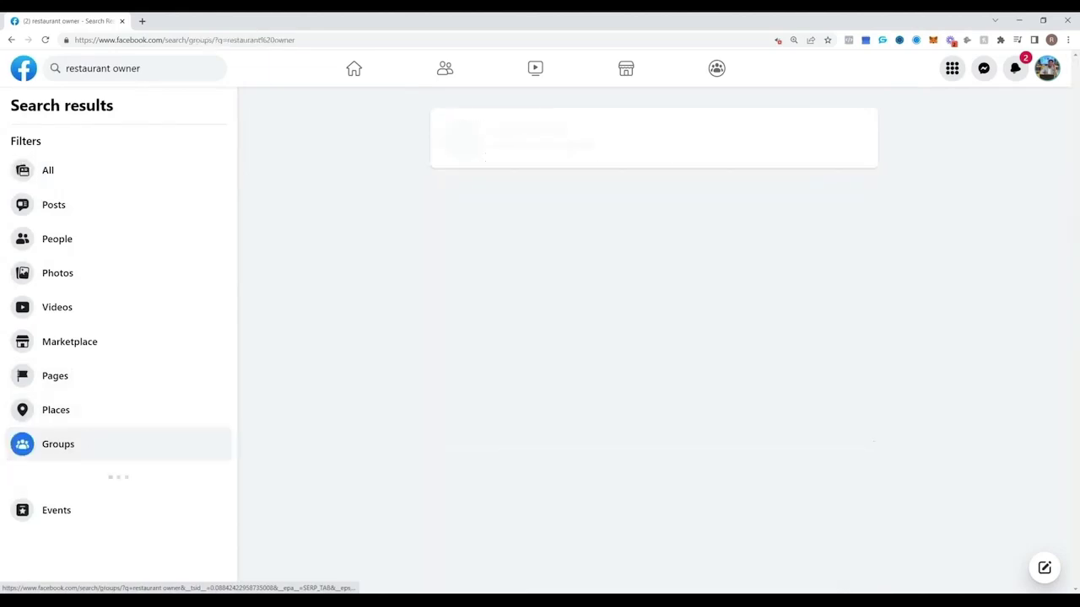
scroll(719, 334, "down", 2)
scroll(719, 333, "down", 1)
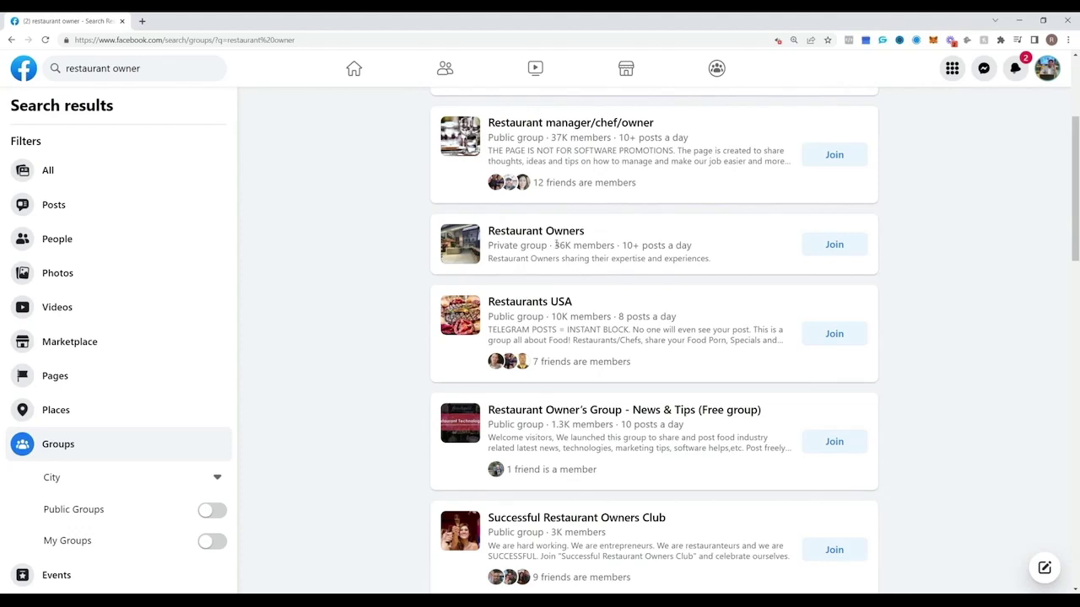
double_click(562, 244)
scroll(654, 337, "down", 3)
scroll(654, 338, "up", 5)
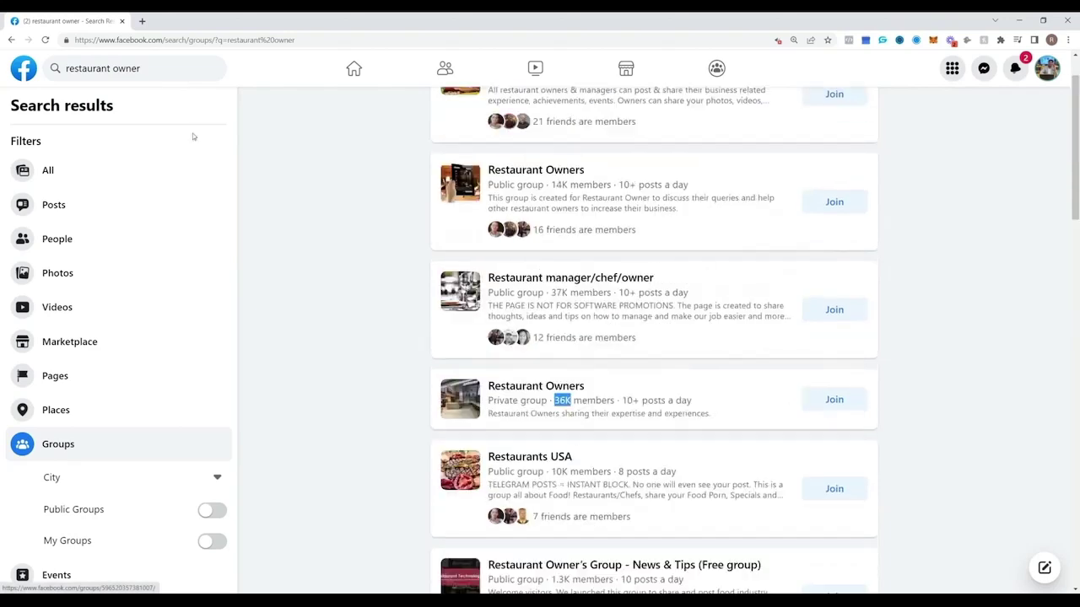
Find the Digital Marketing Agency Success group by searching for "digital marketing", open it and look through its discussion posts.
left_click(190, 68)
type("digital marketing")
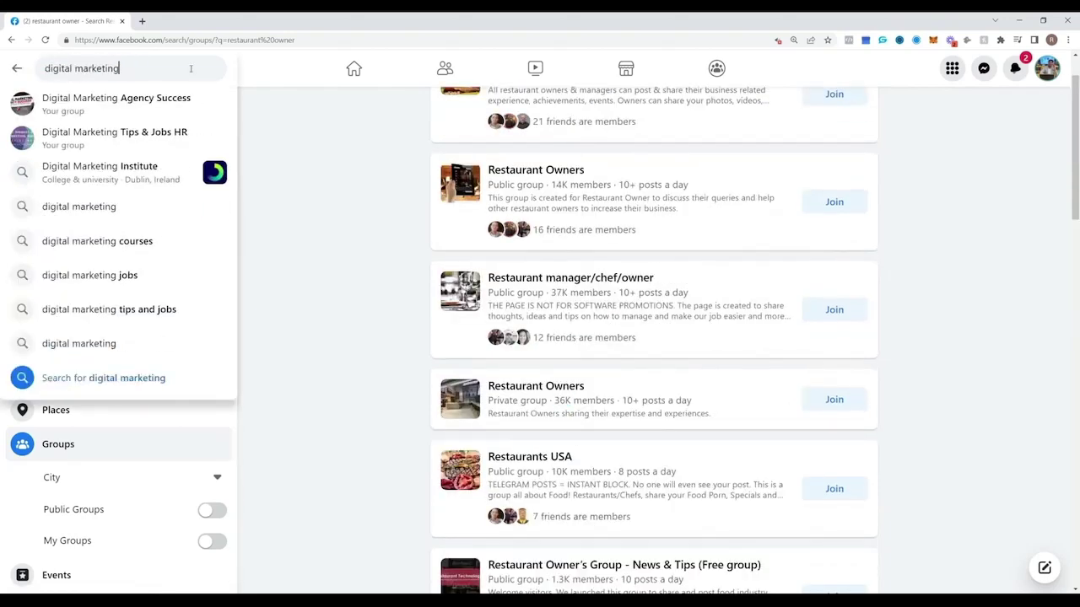
left_click(116, 101)
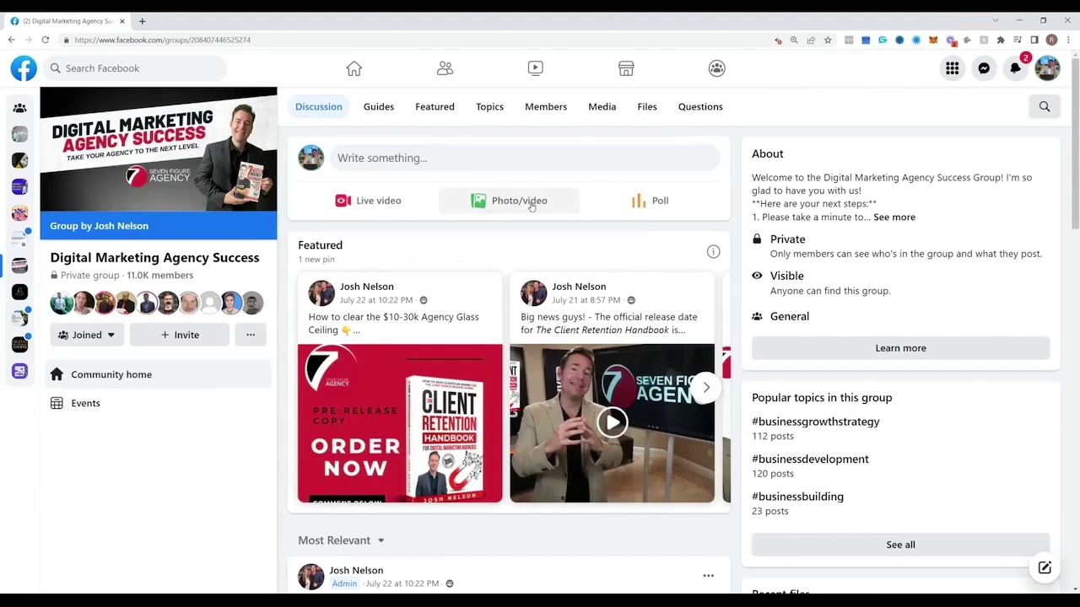
scroll(532, 206, "down", 10)
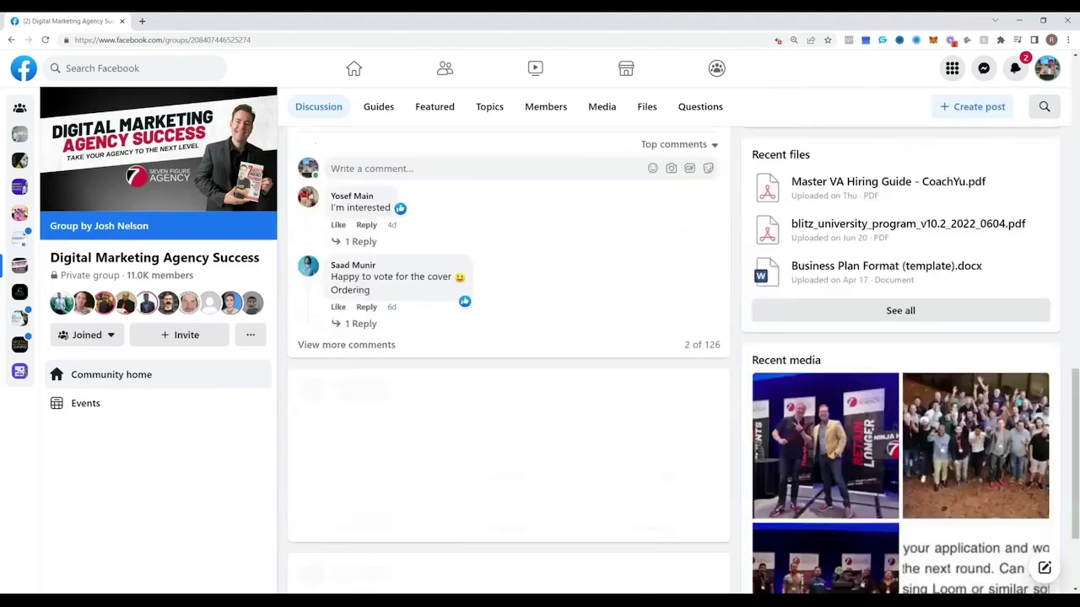
scroll(506, 337, "up", 10)
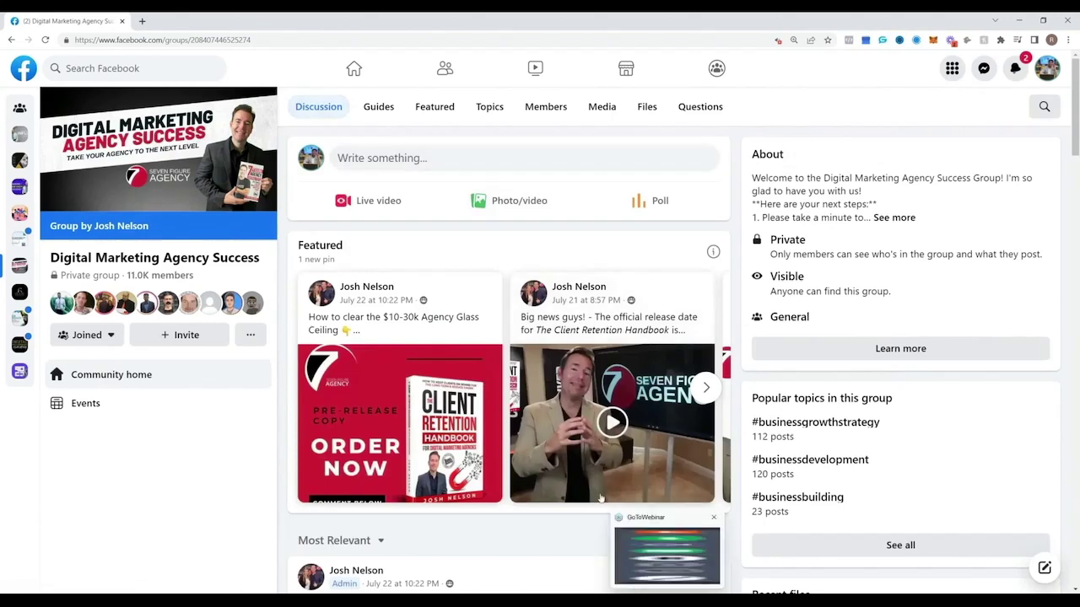
scroll(601, 498, "down", 1)
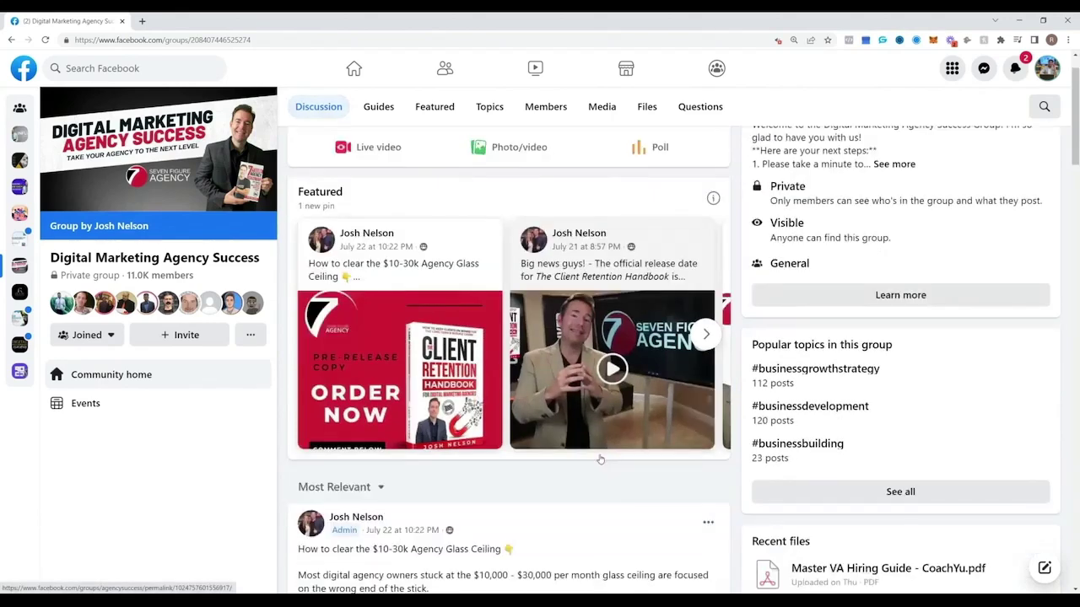
scroll(600, 460, "down", 2)
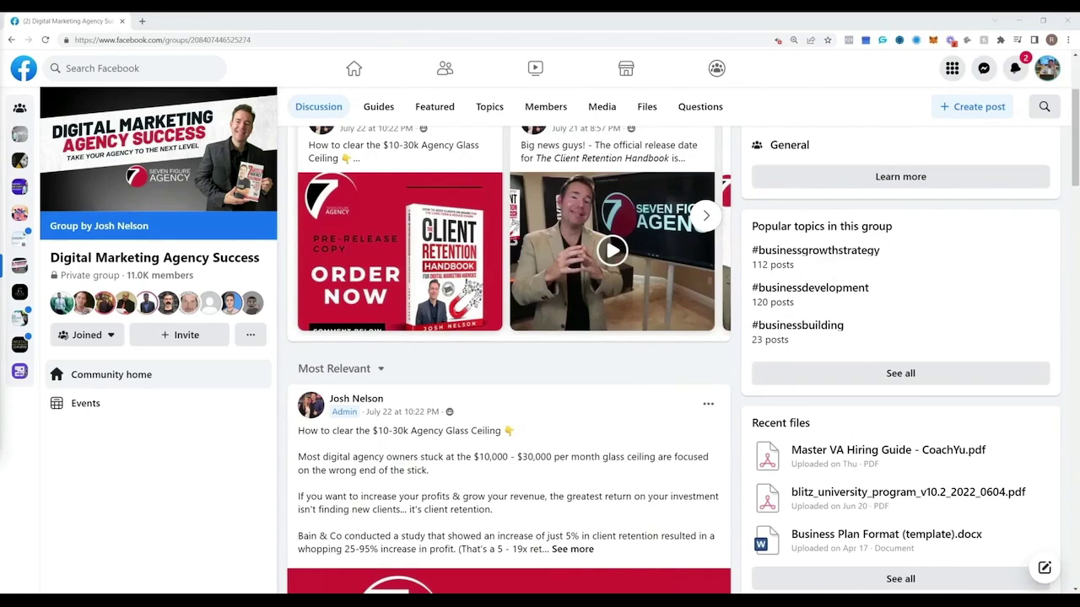
Switch to the Lead Generation Board in Trello, shown full screen with the workspace sidebar collapsed.
left_click_drag(0, 127, 555, 39)
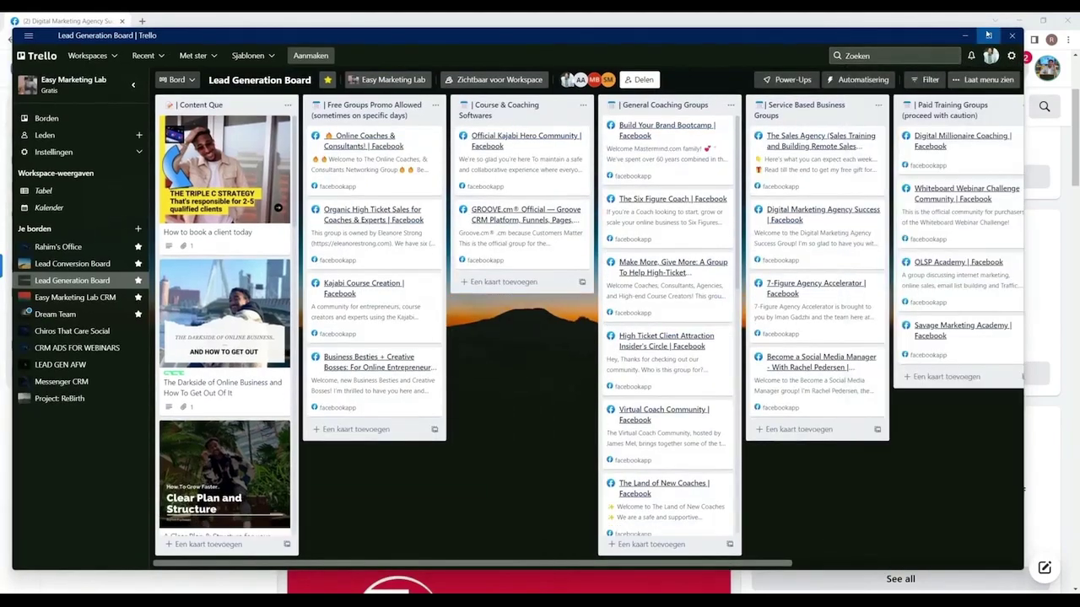
left_click(988, 35)
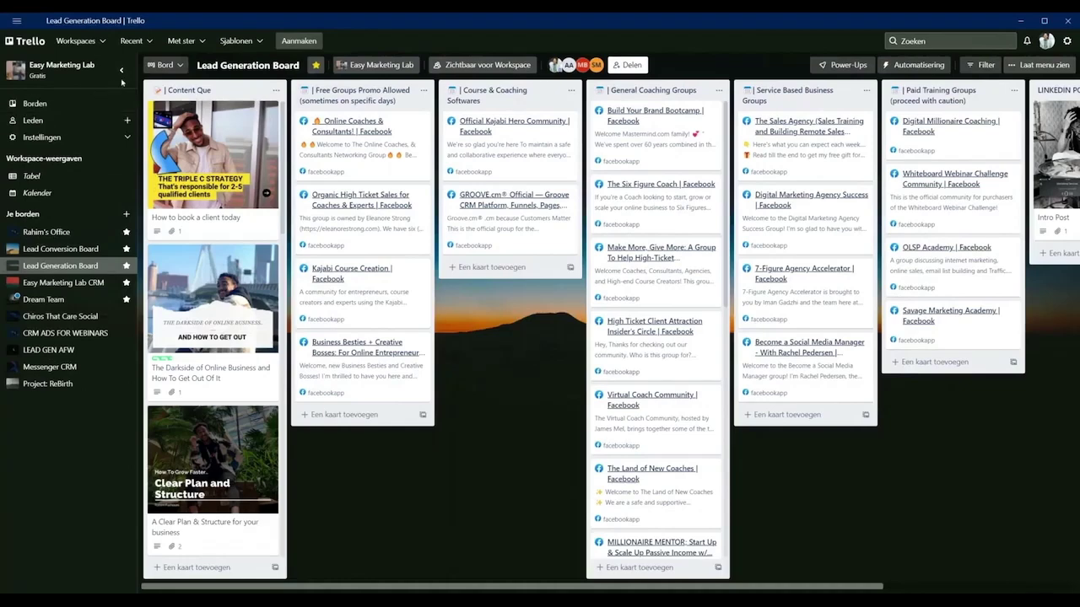
left_click(122, 71)
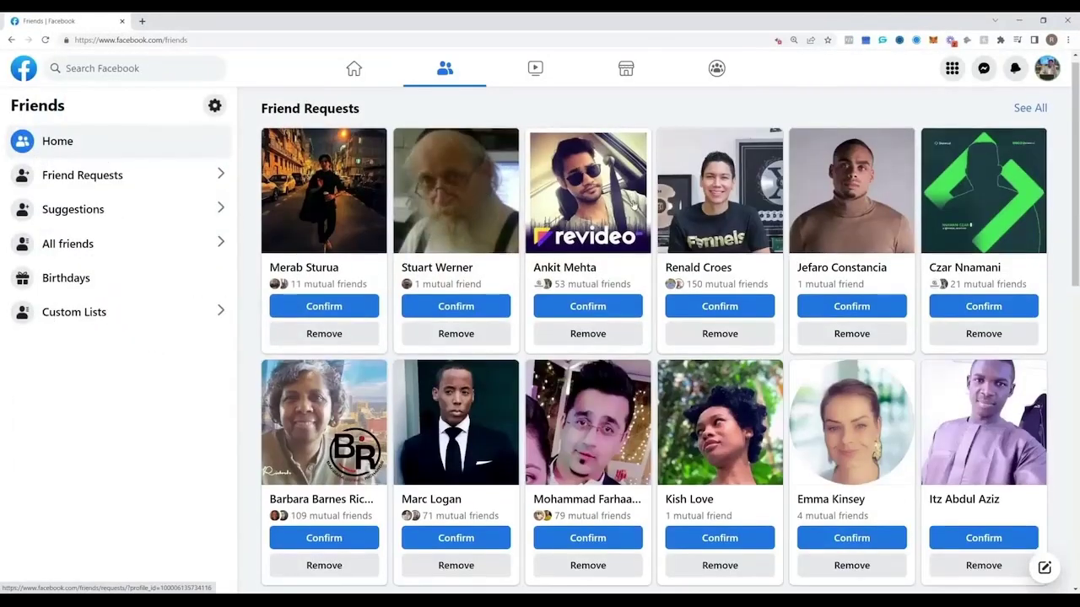
Look through the Facebook friend requests and check the first requester's profile before returning to the Friends overview.
scroll(635, 205, "down", 4)
scroll(634, 205, "up", 4)
scroll(634, 205, "down", 1)
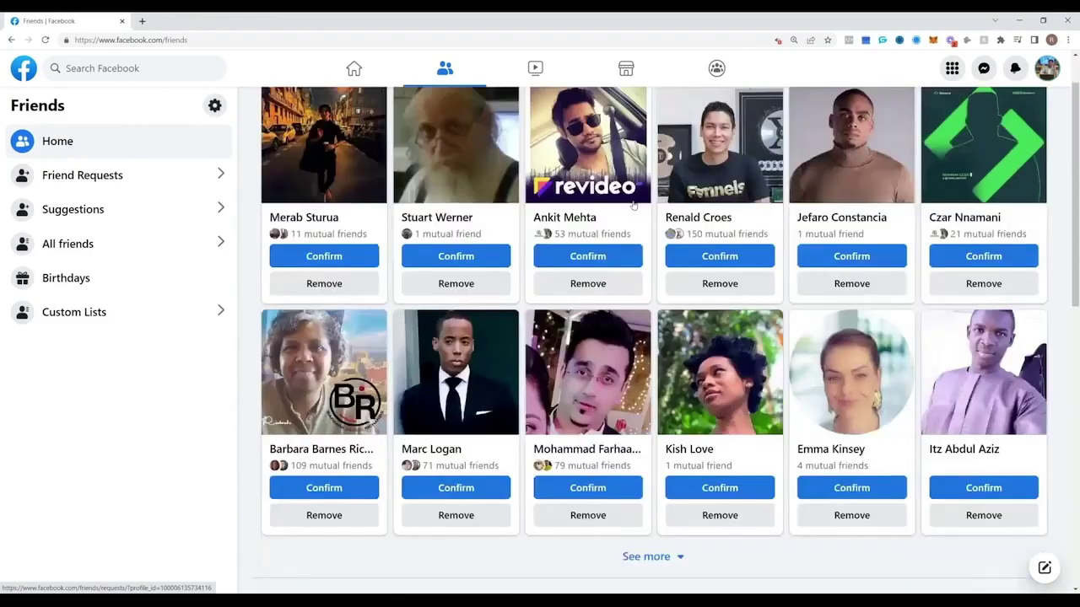
scroll(634, 205, "up", 1)
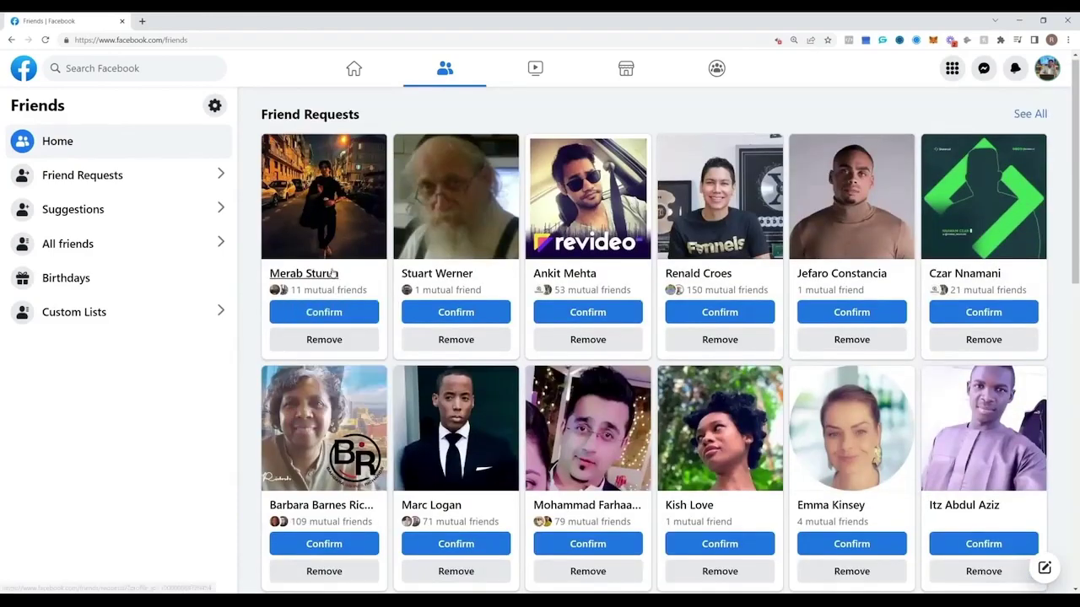
left_click(331, 274)
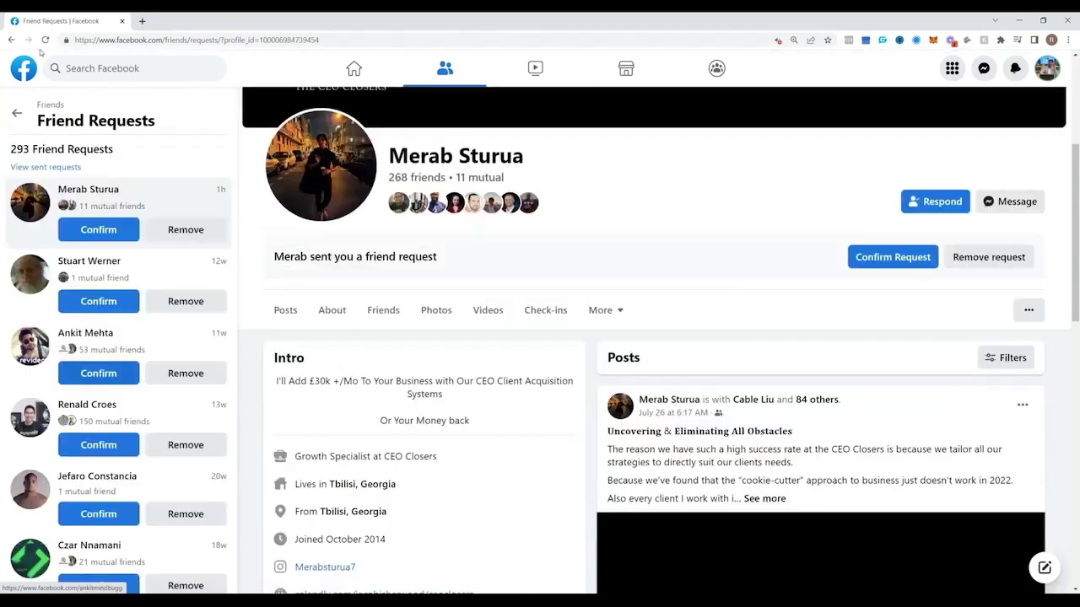
left_click(11, 40)
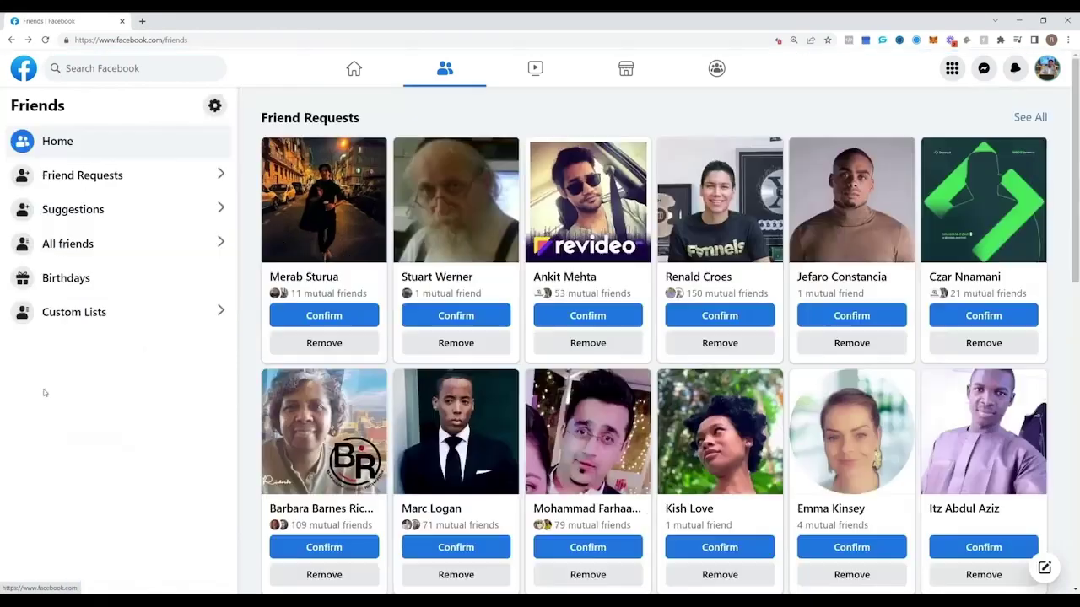
Open the custom friend lists and look through all existing niche lists down to the option for creating one.
left_click(70, 312)
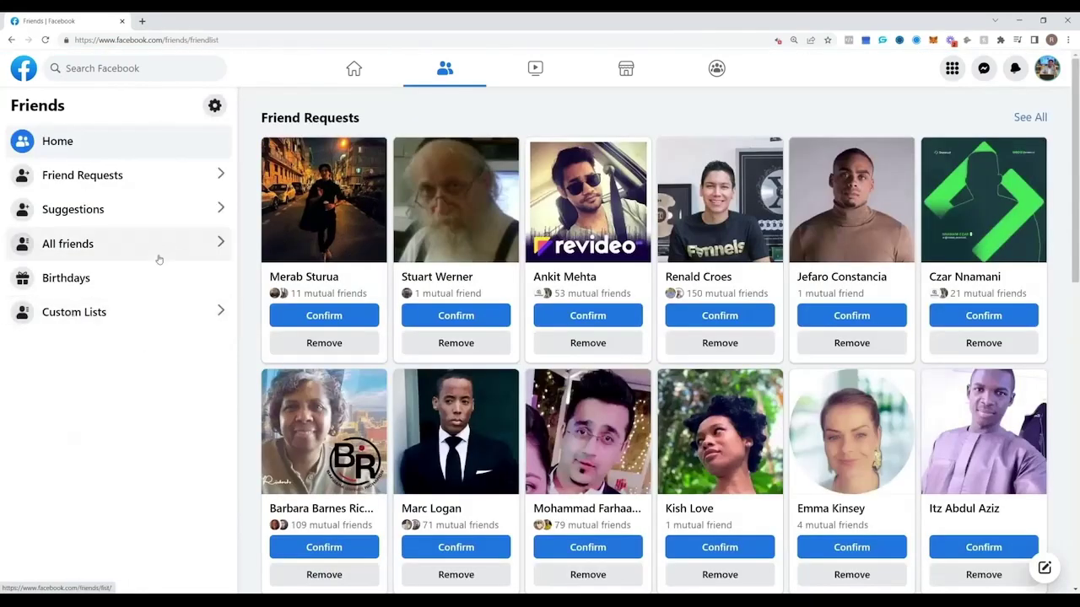
scroll(150, 292, "down", 2)
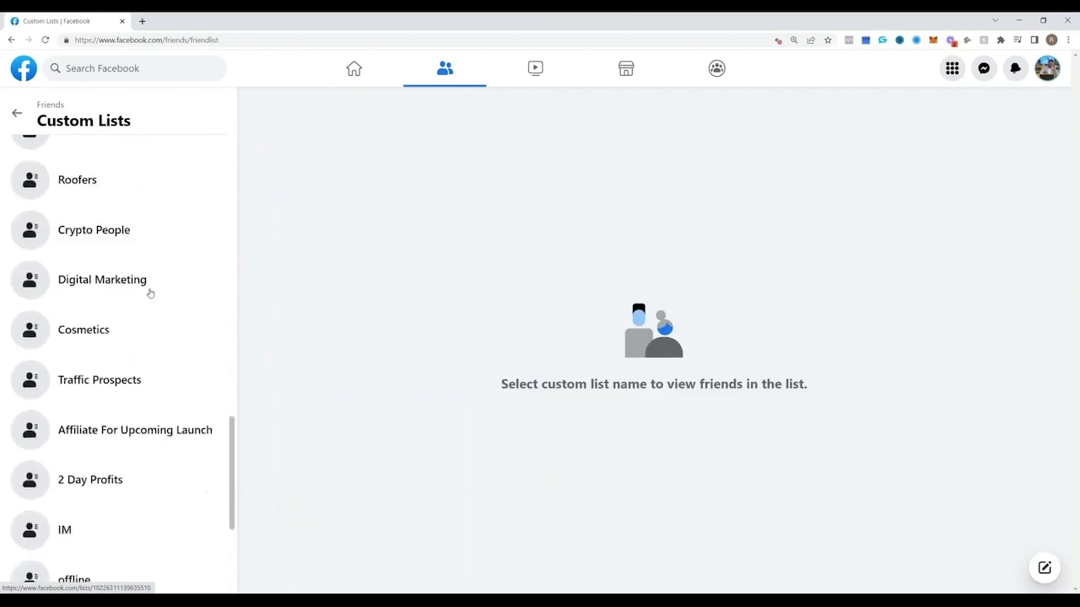
scroll(149, 292, "up", 15)
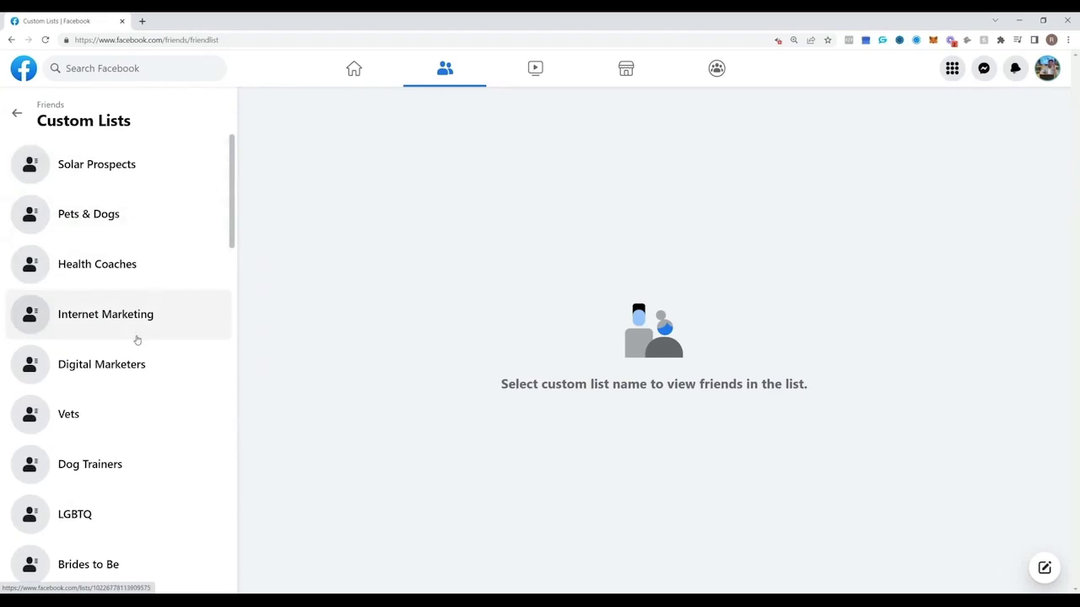
scroll(138, 341, "down", 1)
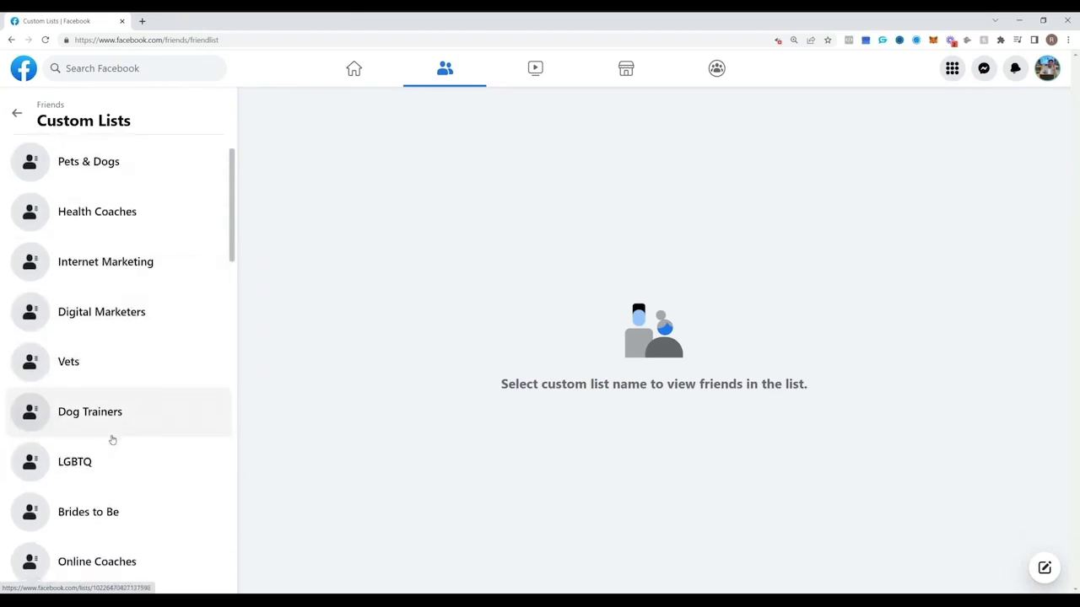
scroll(112, 439, "down", 4)
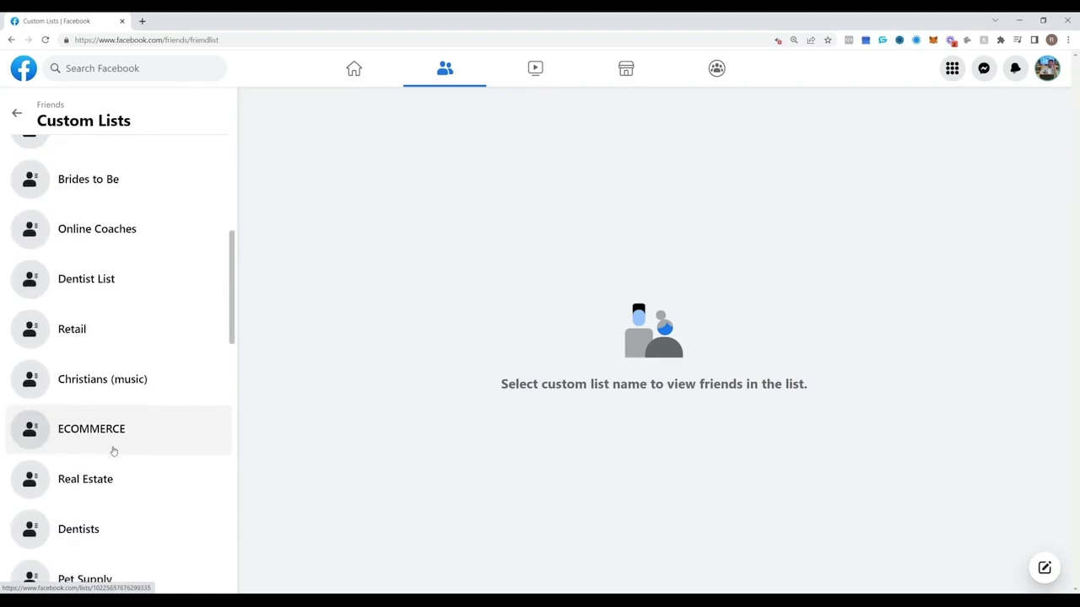
scroll(113, 452, "down", 6)
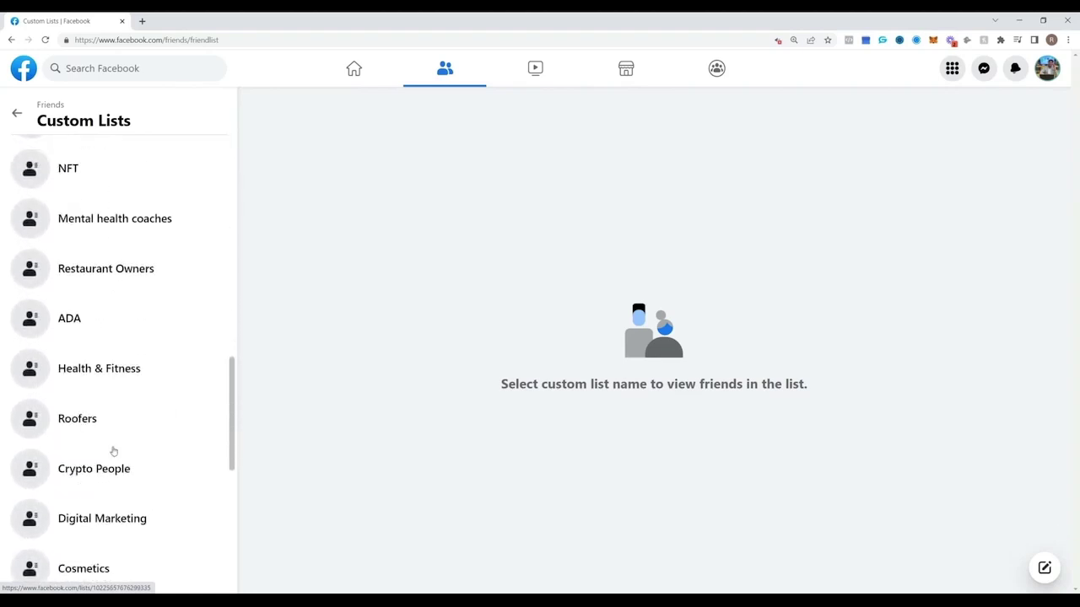
scroll(97, 437, "down", 2)
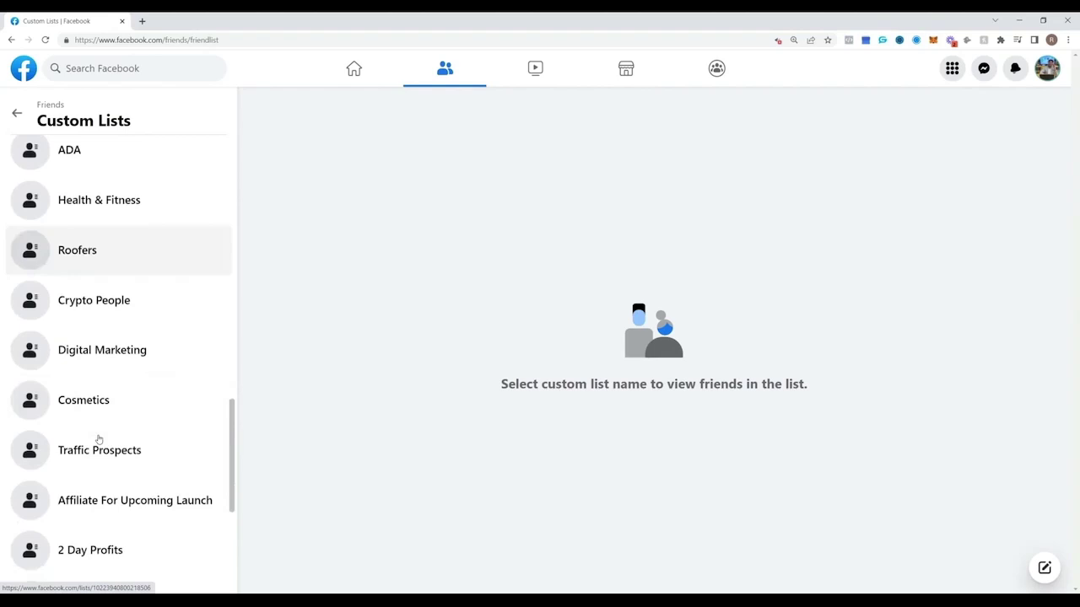
scroll(98, 439, "down", 4)
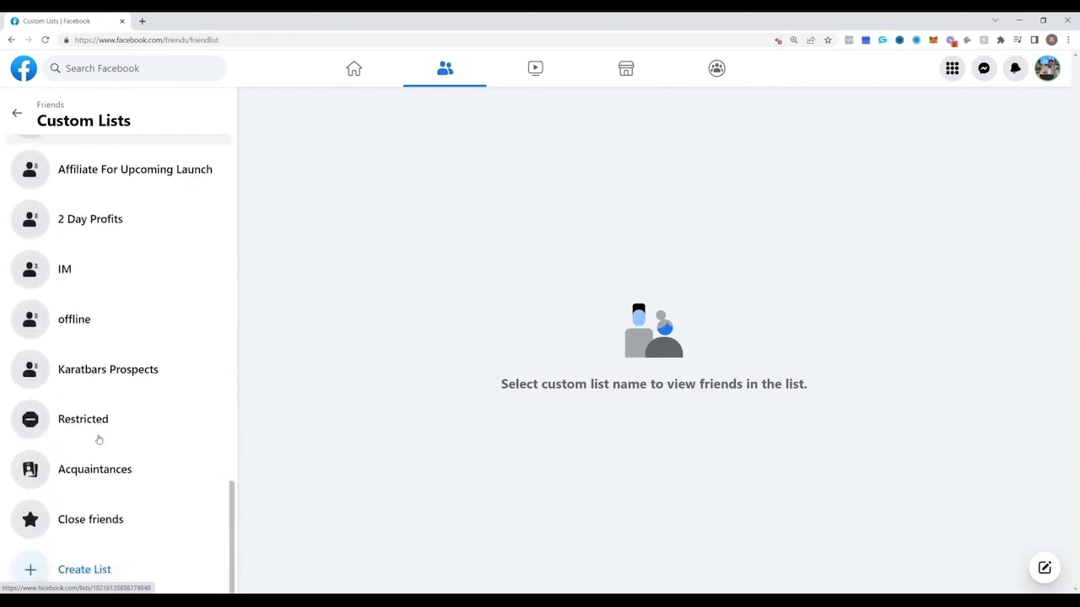
Create a new custom friend list named "Affiliate Marketers".
left_click(101, 567)
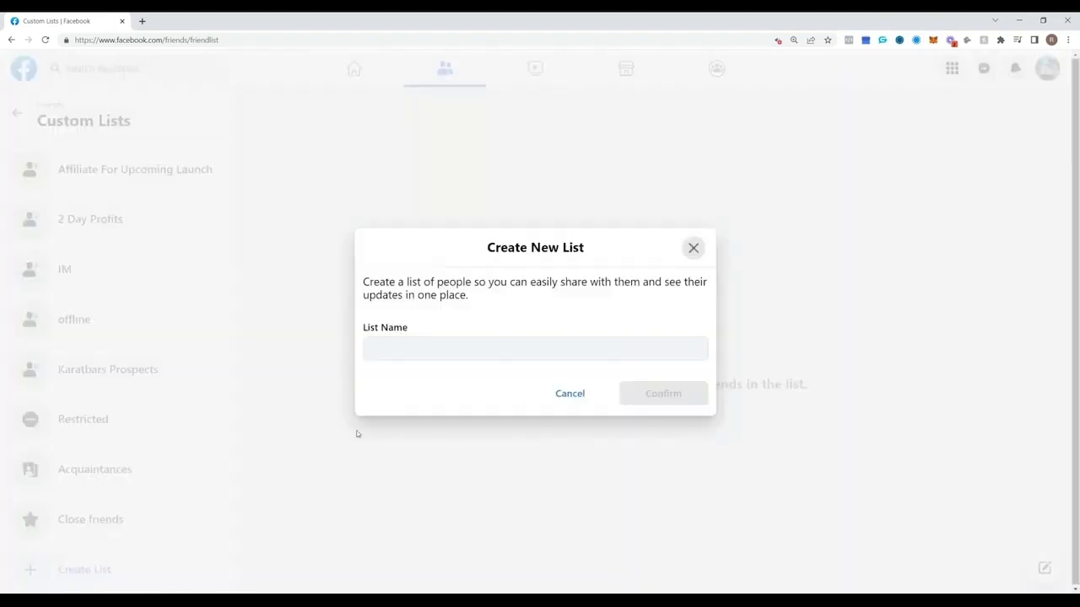
left_click(569, 348)
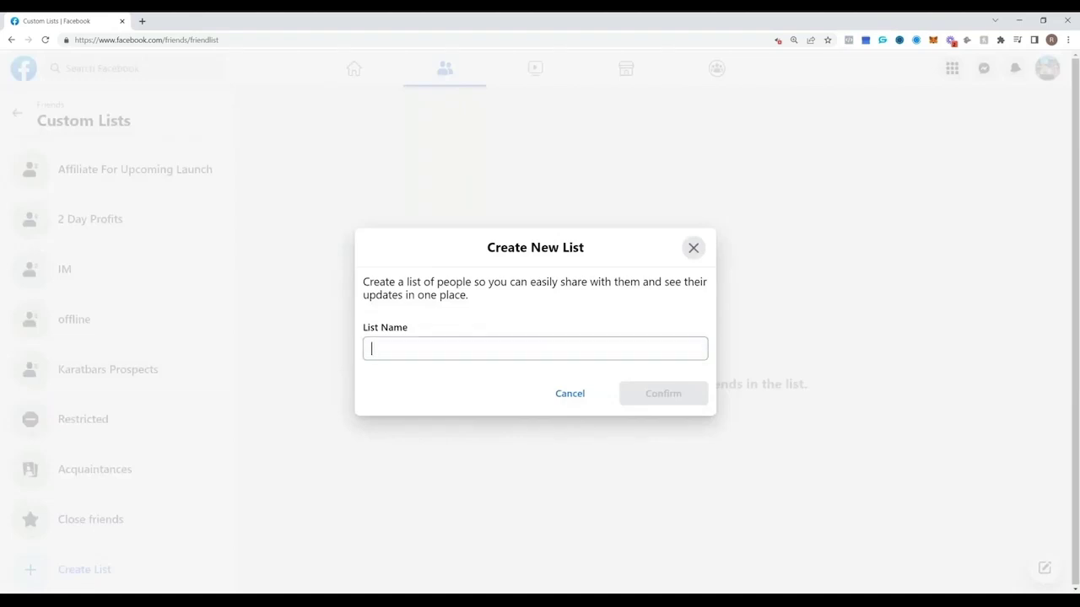
type("Affiliate Marketers")
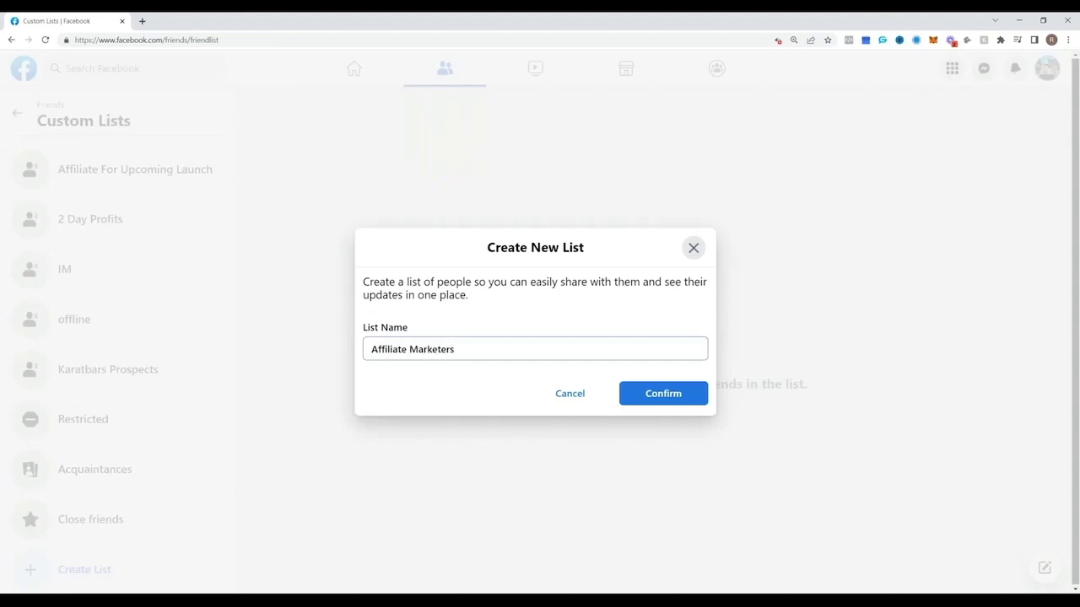
left_click(656, 395)
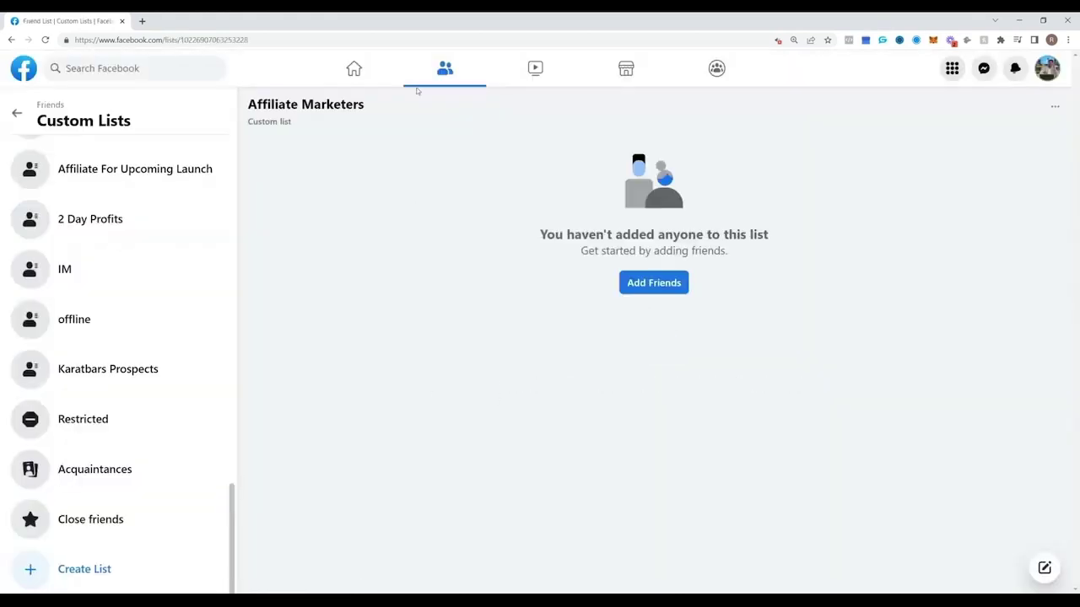
Return to the Friends overview, open the first requester's profile and accept the friend request.
left_click(12, 41)
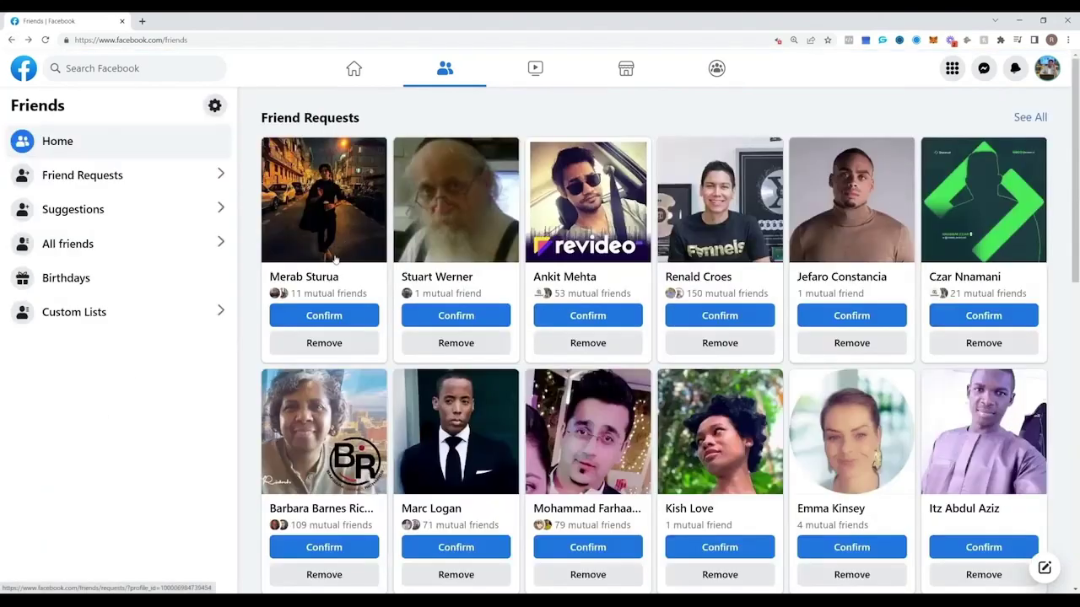
left_click(323, 285)
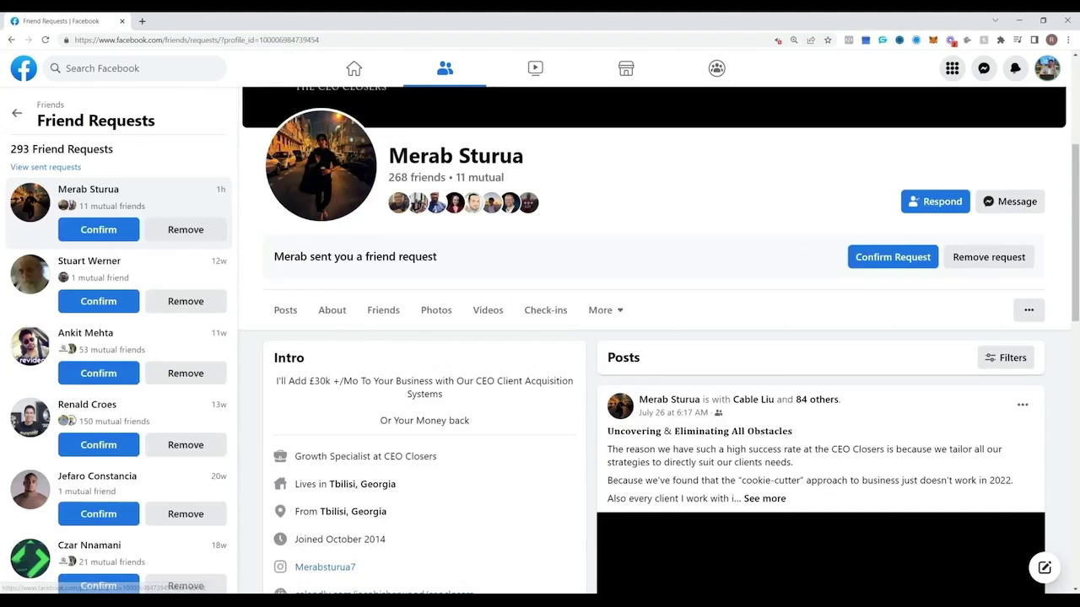
left_click(928, 202)
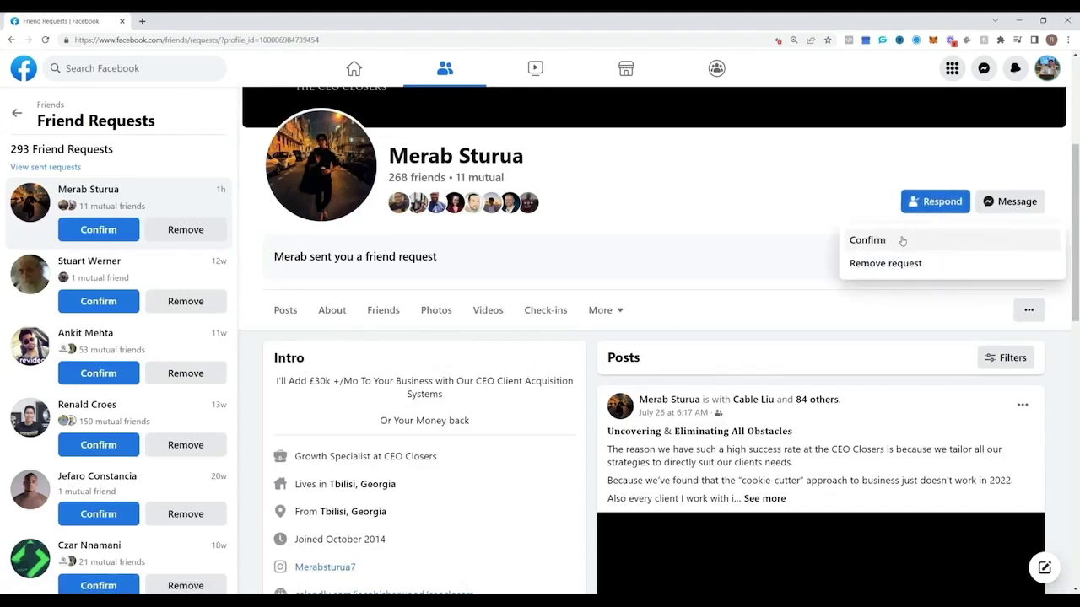
left_click(902, 241)
Edit the newly accepted friend's list membership and add them to the Affiliate Marketers list.
left_click(922, 202)
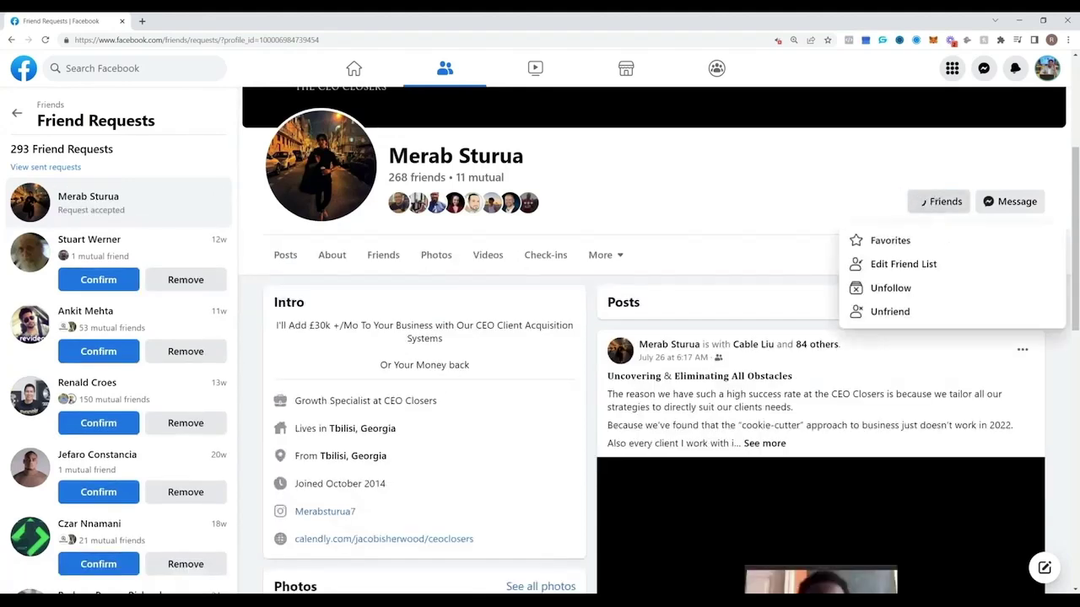
left_click(902, 264)
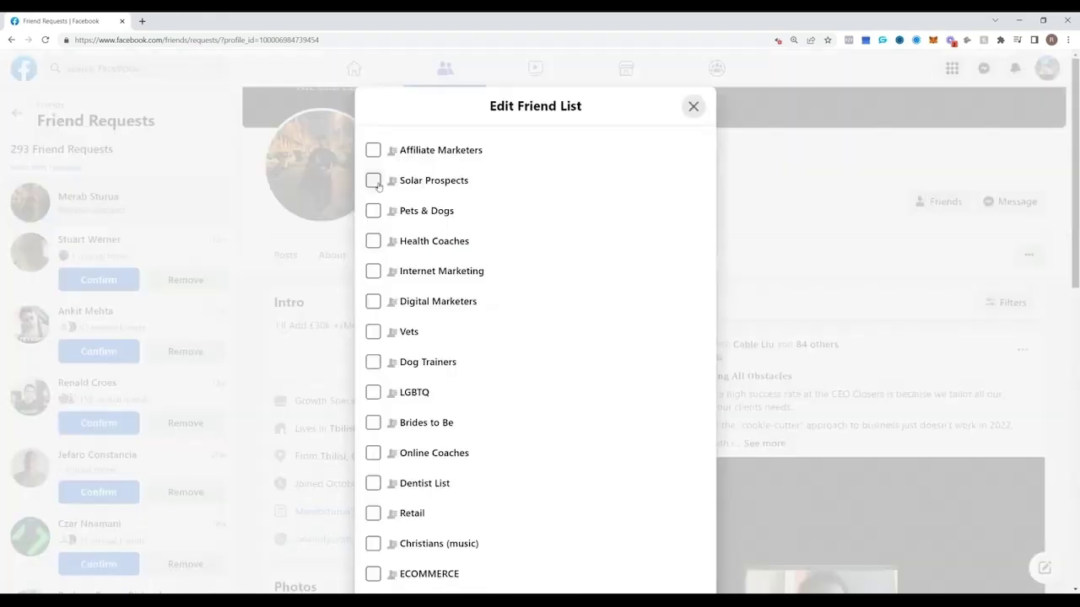
scroll(414, 217, "down", 1)
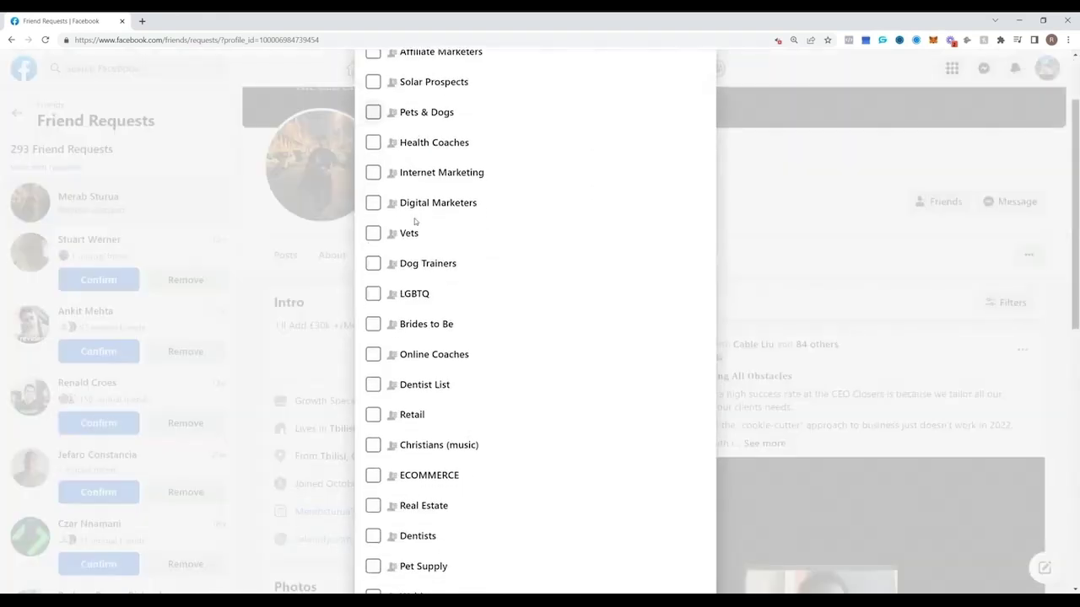
scroll(415, 221, "down", 1)
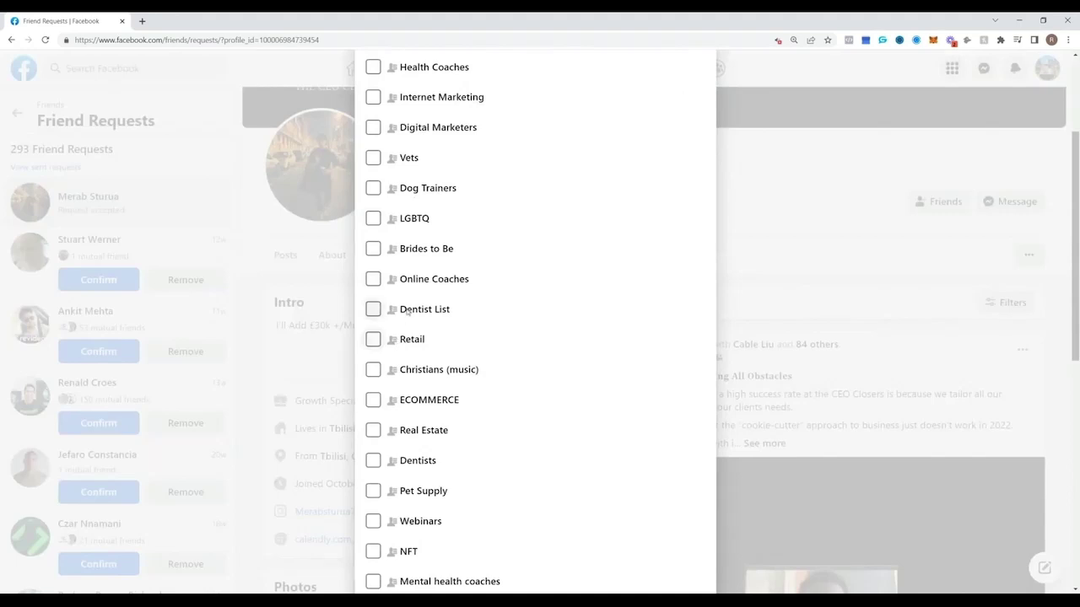
scroll(412, 328, "down", 6)
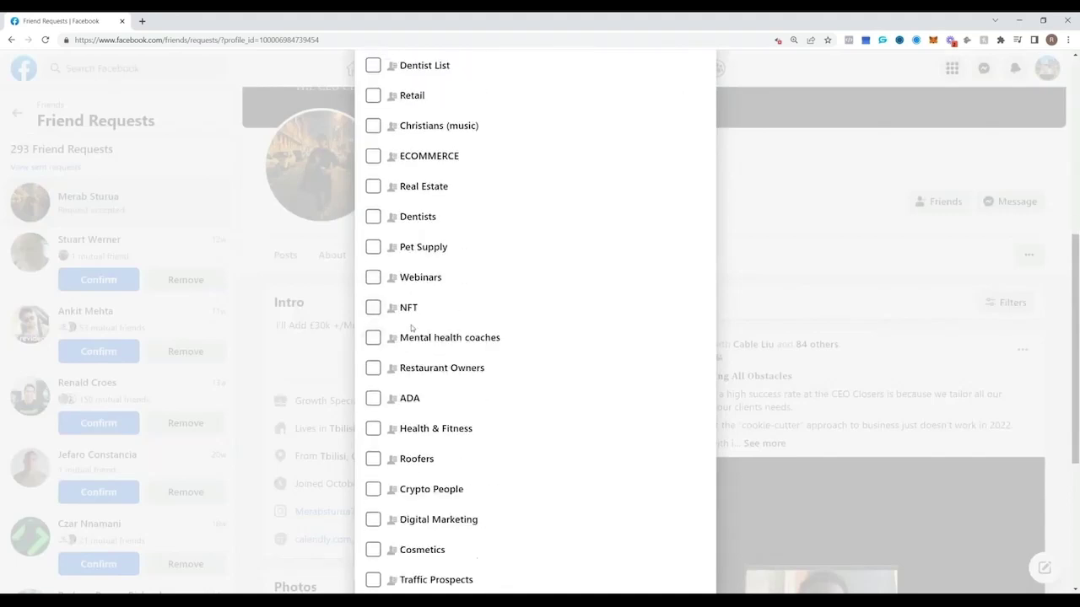
scroll(419, 426, "up", 10)
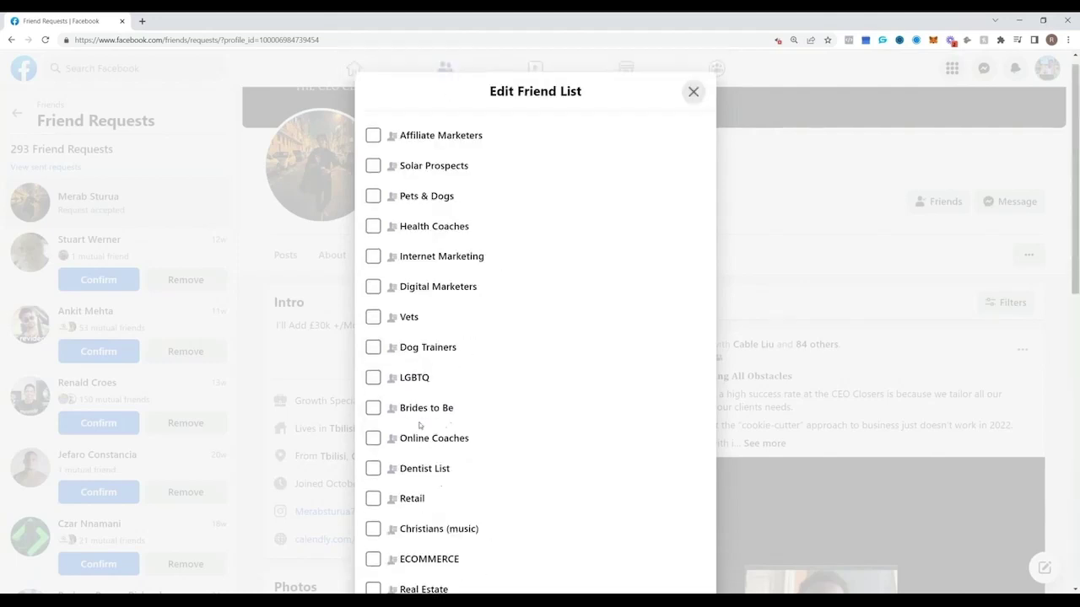
left_click(393, 150)
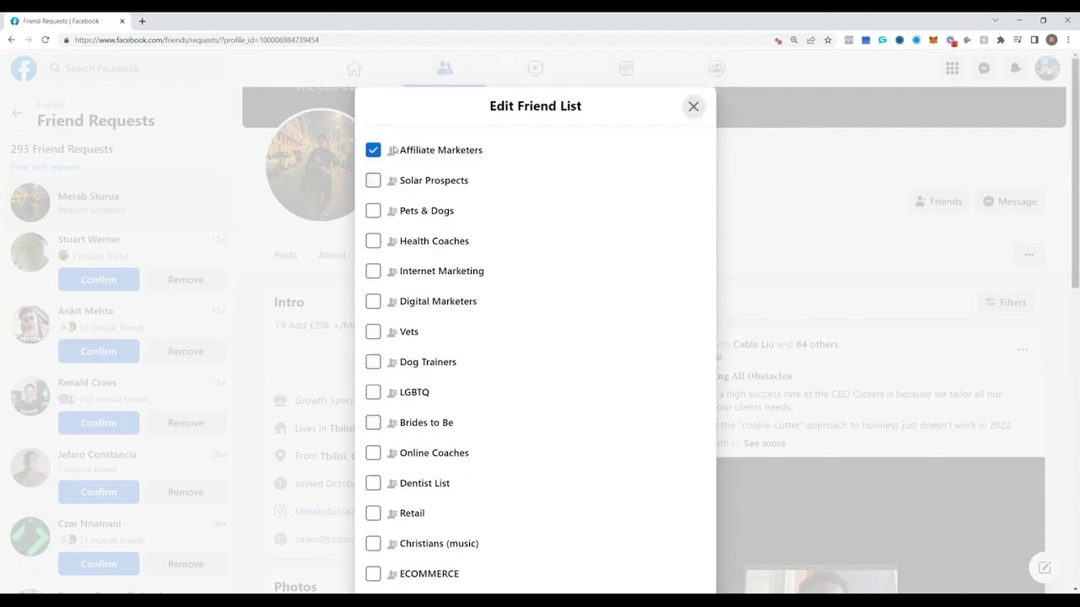
Look through the remaining niche lists offered for this friend down to Close friends, and close the friend list editor.
scroll(401, 371, "down", 3)
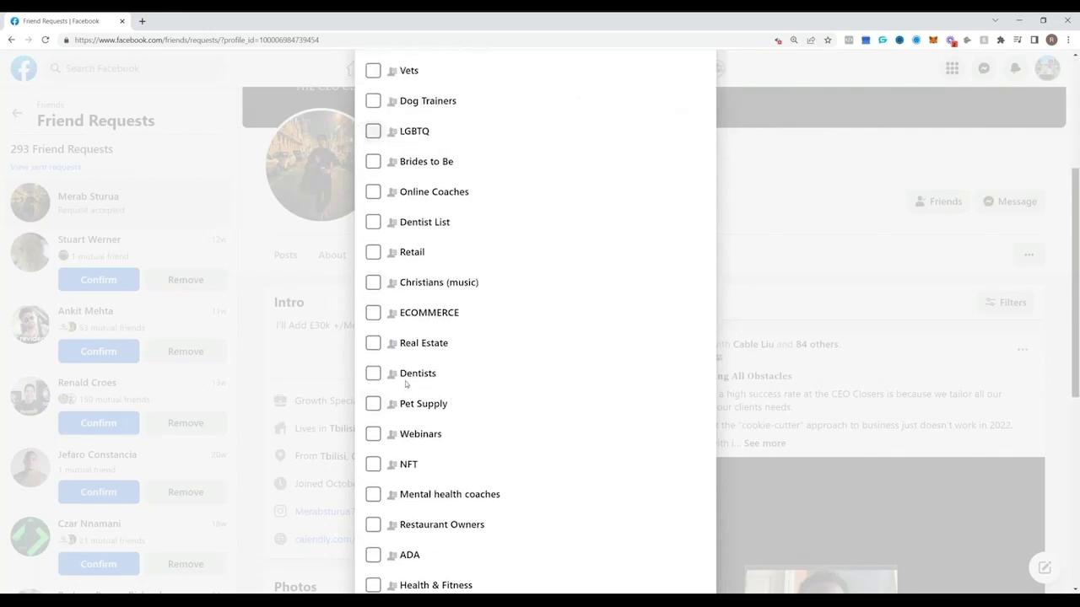
scroll(404, 380, "down", 1)
scroll(405, 380, "up", 1)
scroll(405, 380, "down", 2)
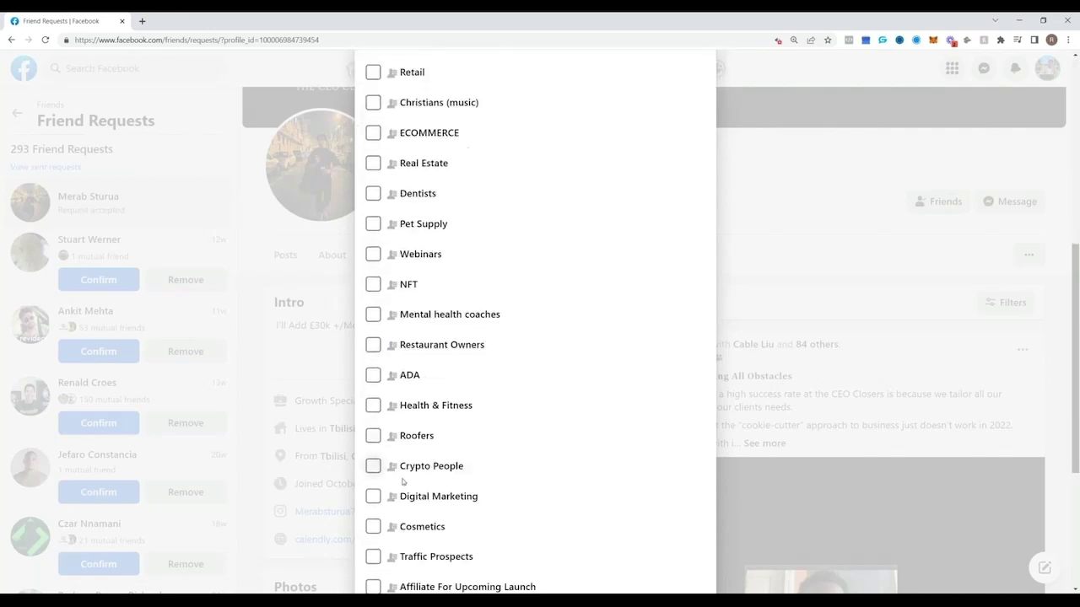
left_click(401, 468)
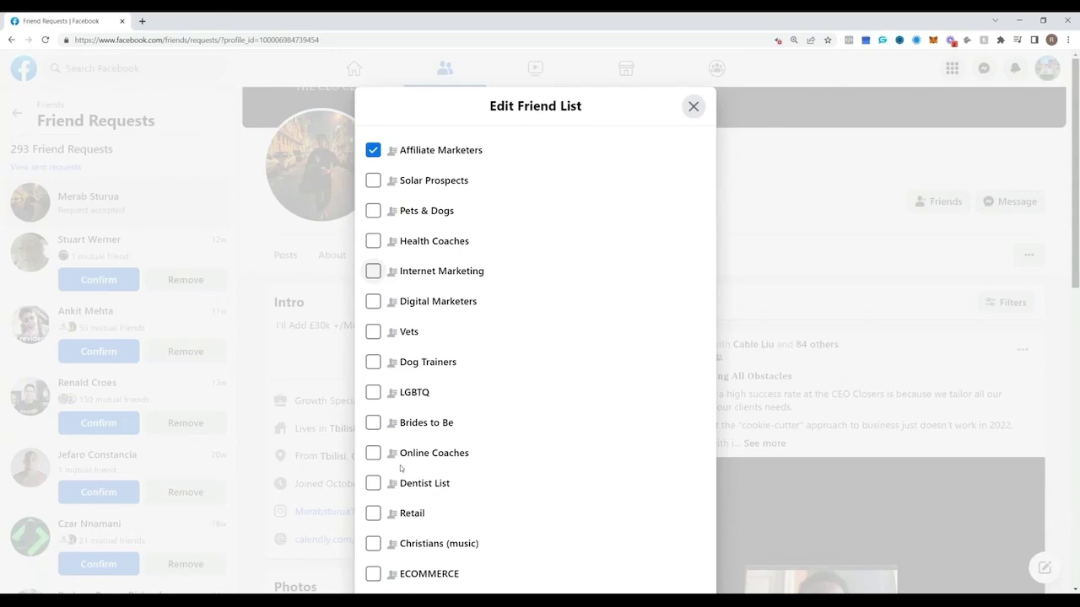
scroll(401, 468, "down", 10)
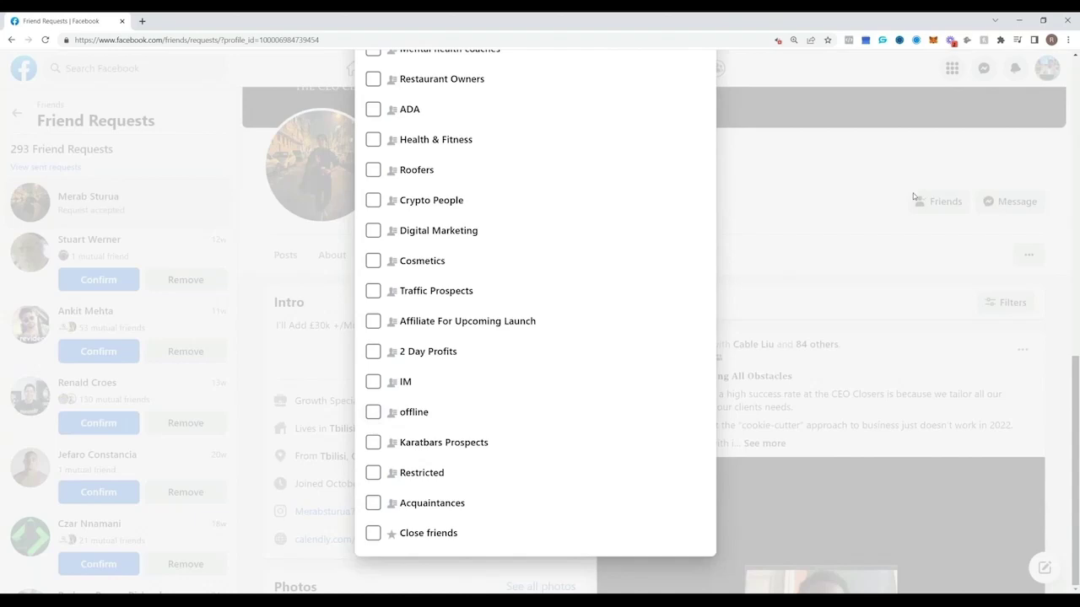
left_click(865, 179)
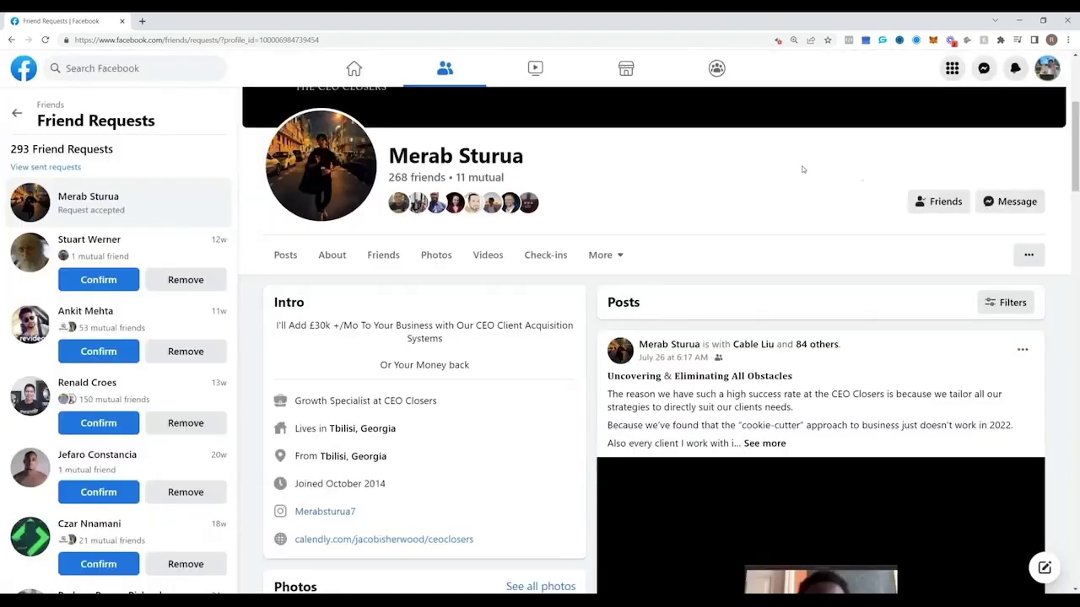